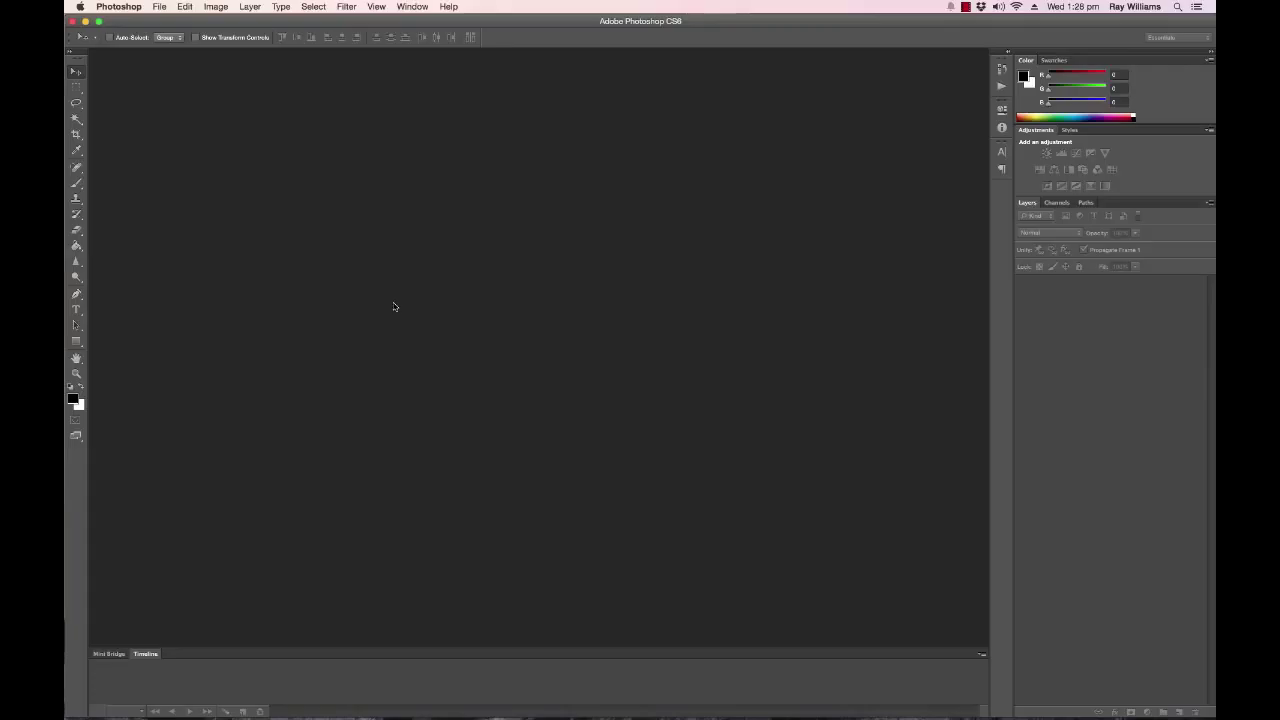
Step: Open the raw photo DSC_5284.NEF from the second White Balance project's build folder on the Desktop
double_click(482, 253)
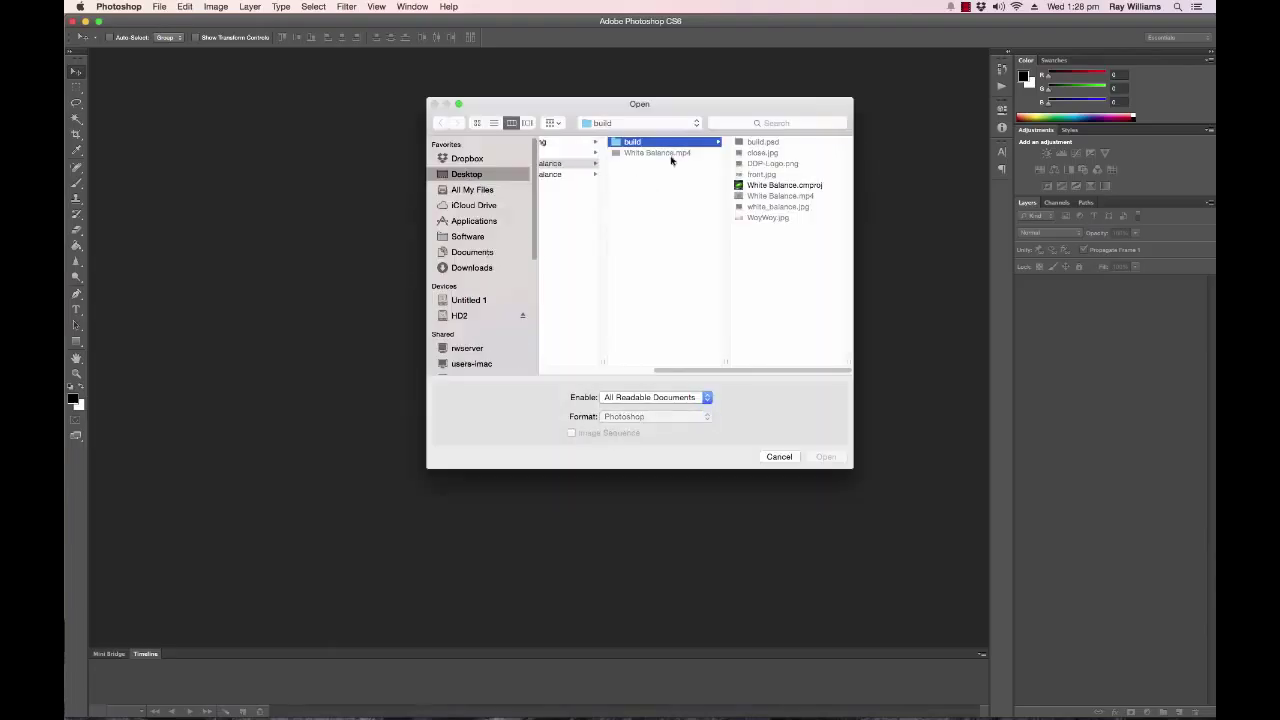
left_click(548, 174)
left_click(684, 142)
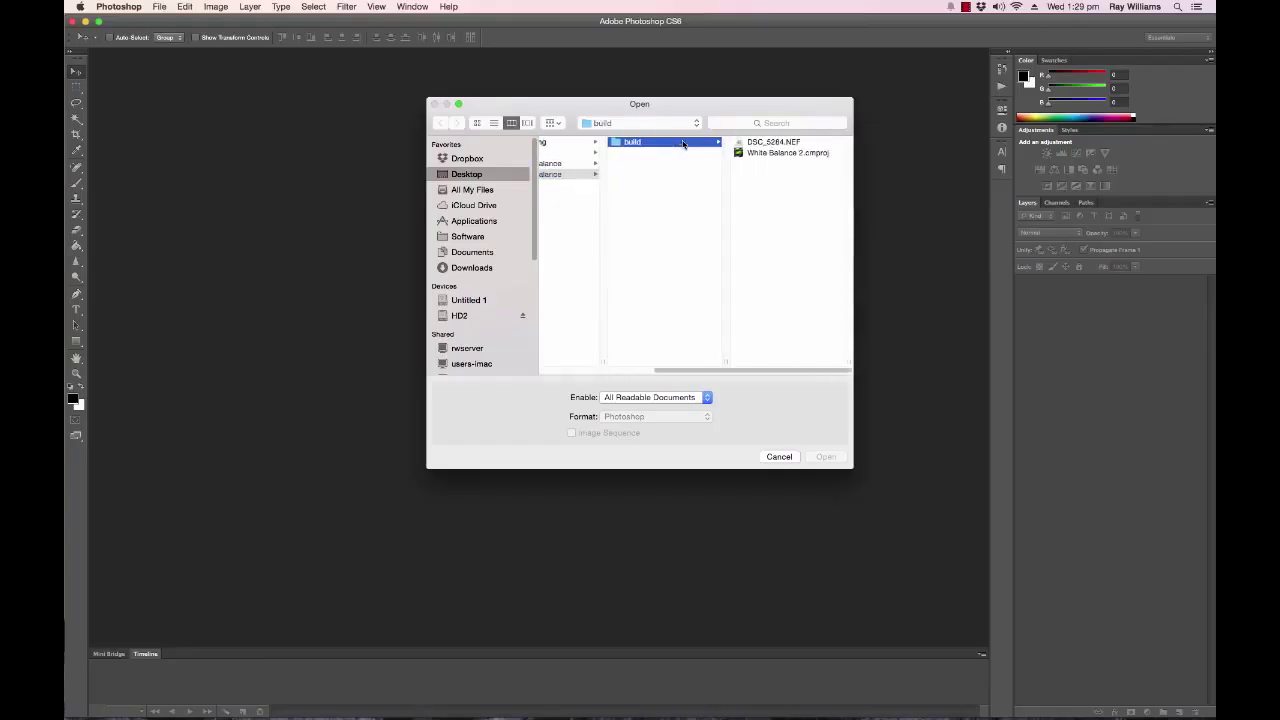
left_click(760, 145)
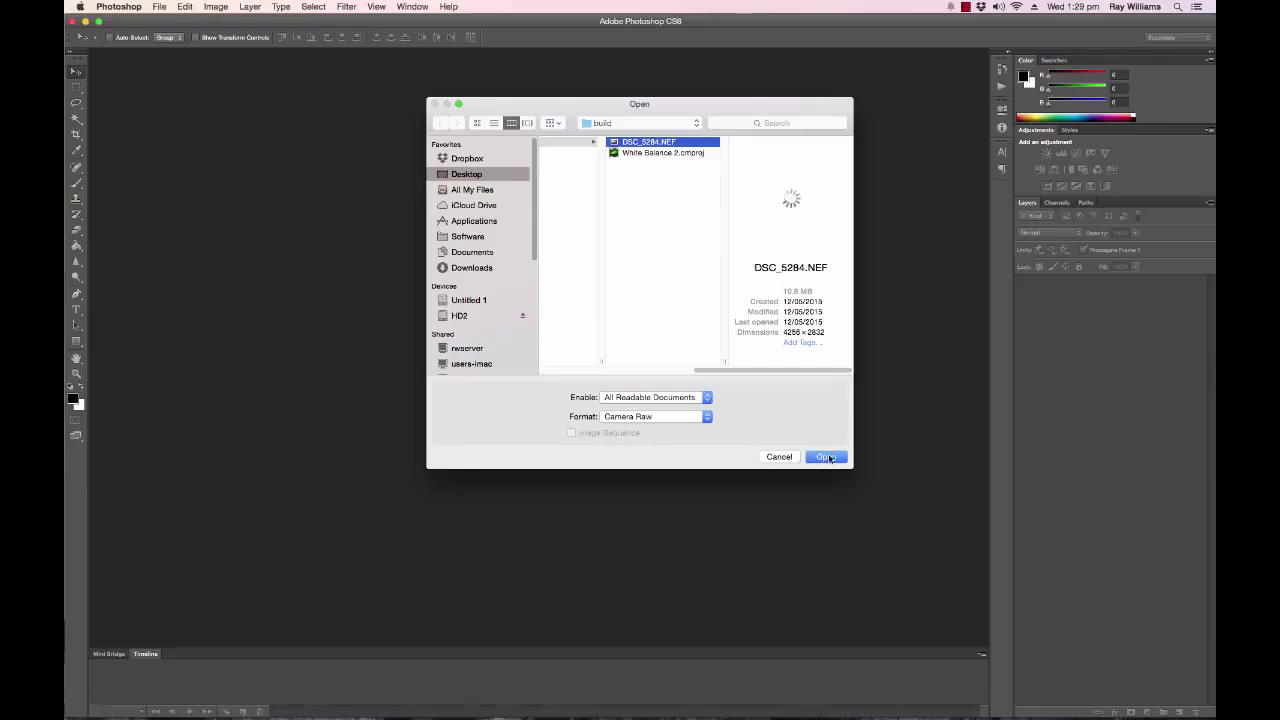
left_click(827, 457)
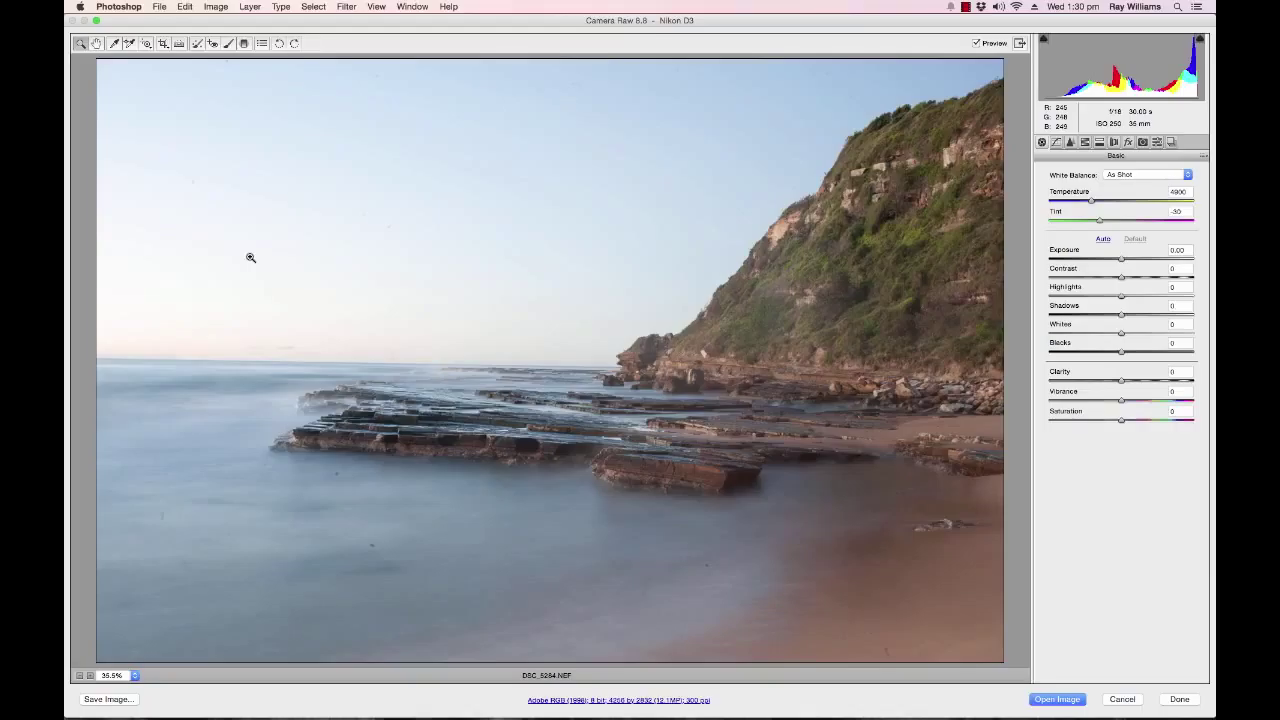
Step: Place three color samplers: on the pale sky above the sea, on the wet sand edge, and on the sky beside the headland
left_click(130, 44)
left_click(243, 254)
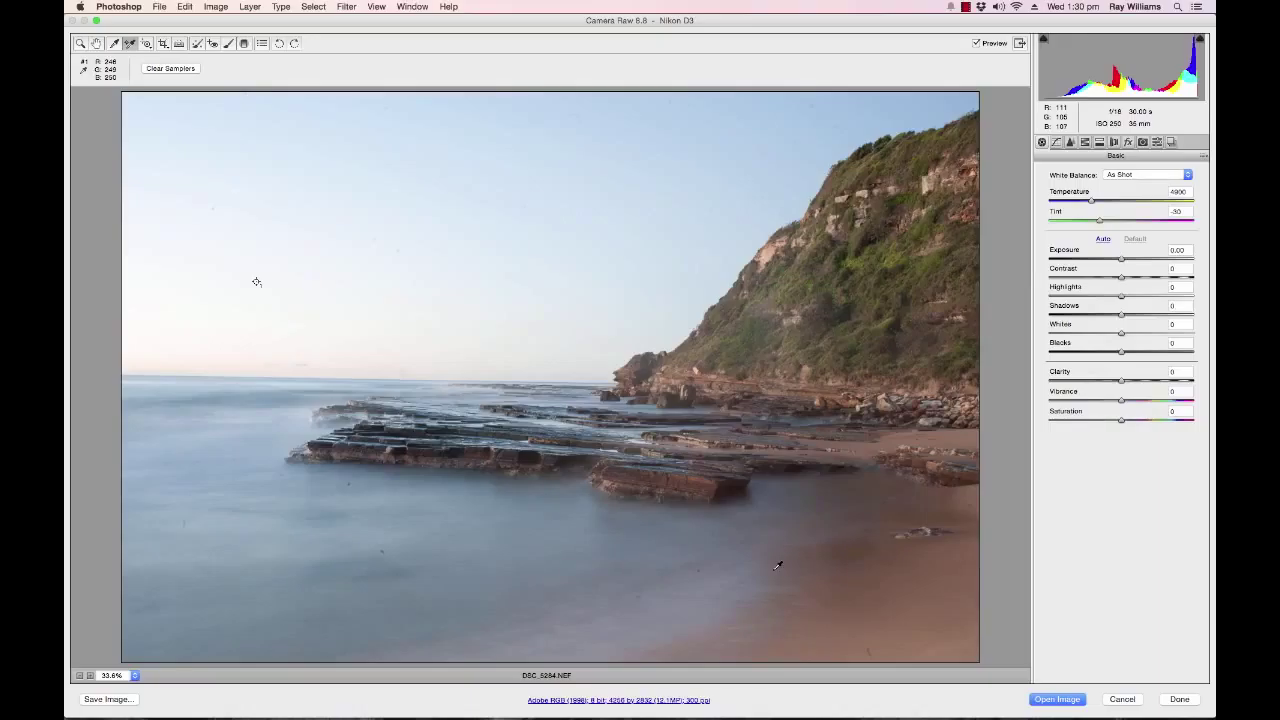
left_click(775, 570)
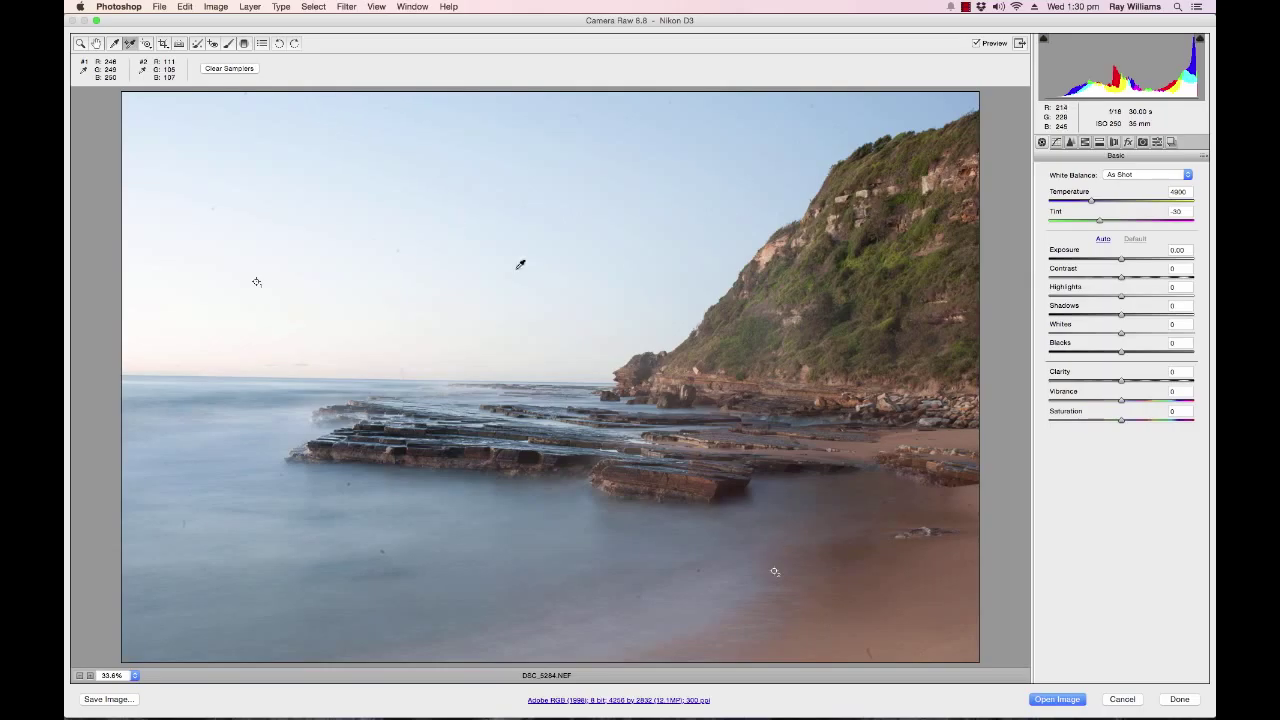
left_click(566, 329)
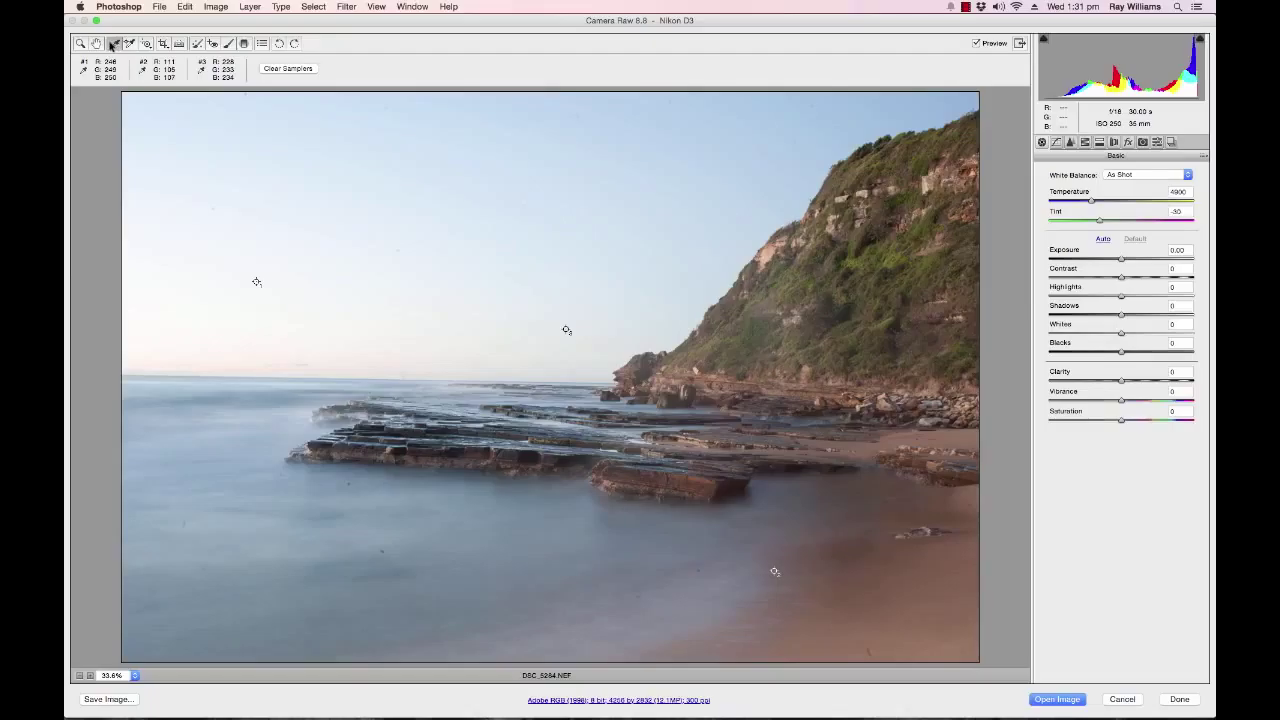
Step: Try the White Balance tool on each of the three sampler points in turn: pale sky, wet sand edge, and sky beside the headland
left_click(115, 45)
left_click(258, 279)
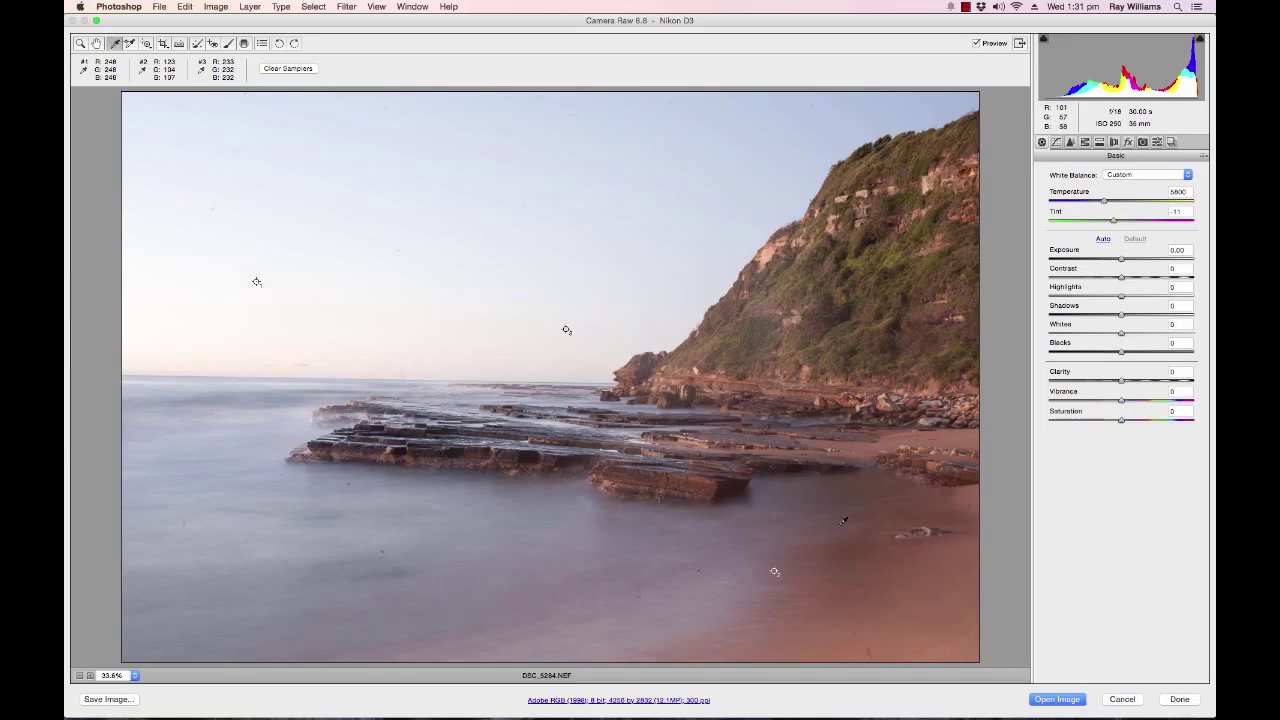
left_click(777, 569)
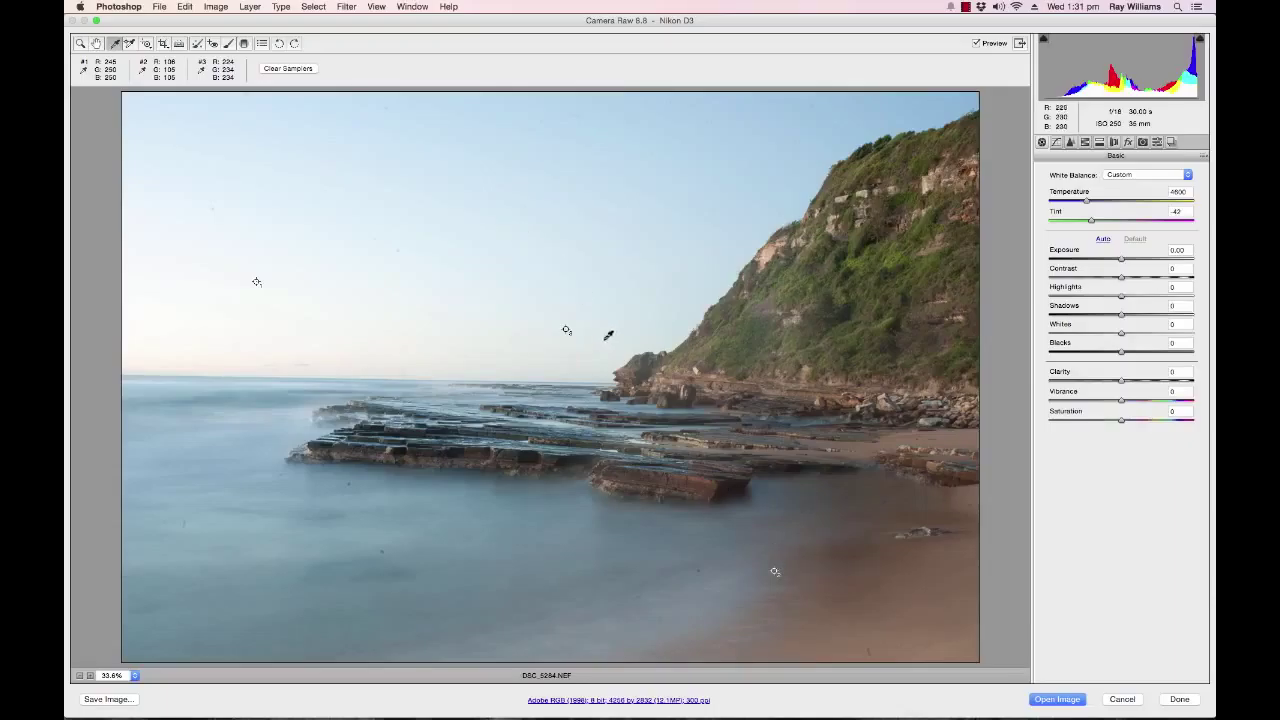
left_click(566, 330)
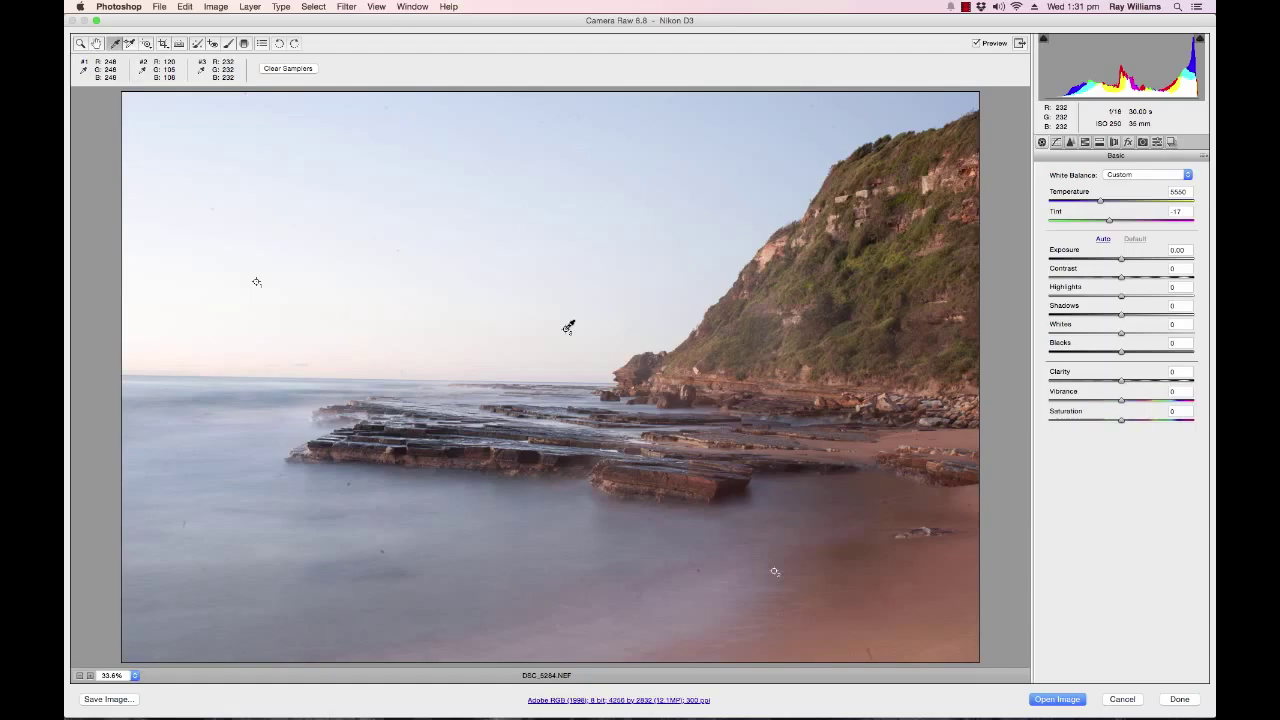
Step: Set the white balance from the pale sky at the first sampler and clear all color samplers
left_click(257, 282)
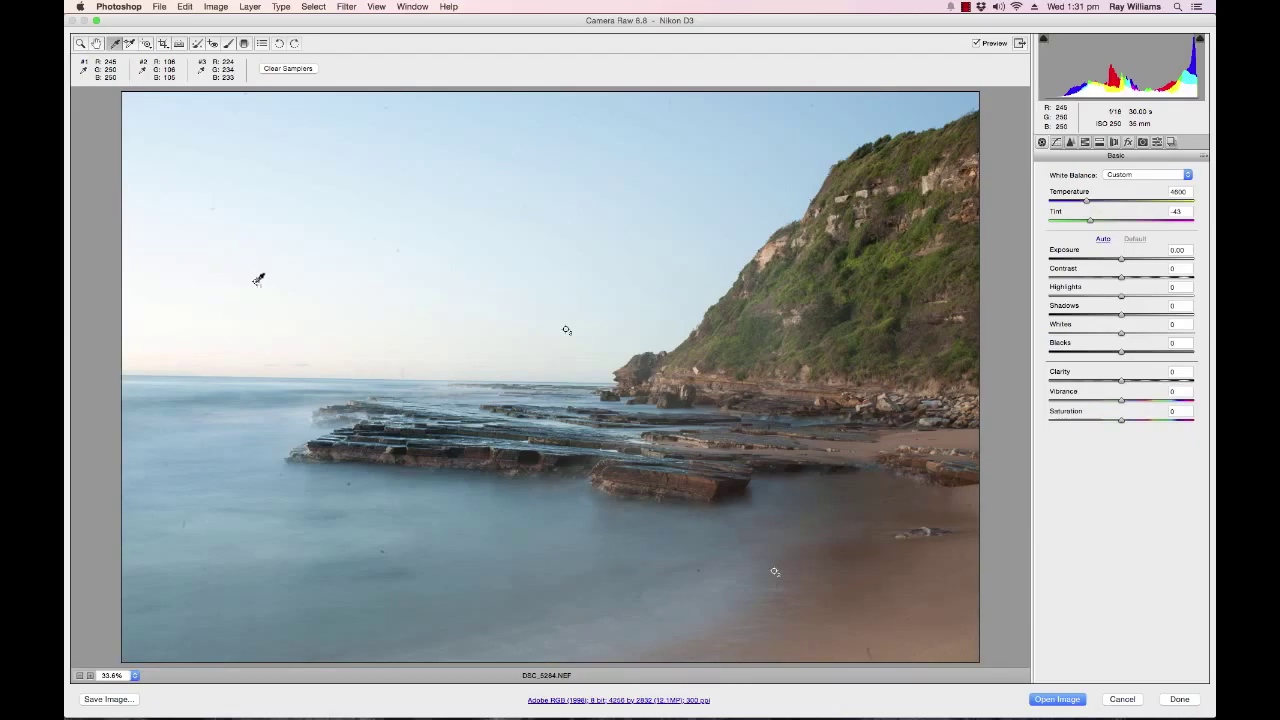
left_click(259, 279)
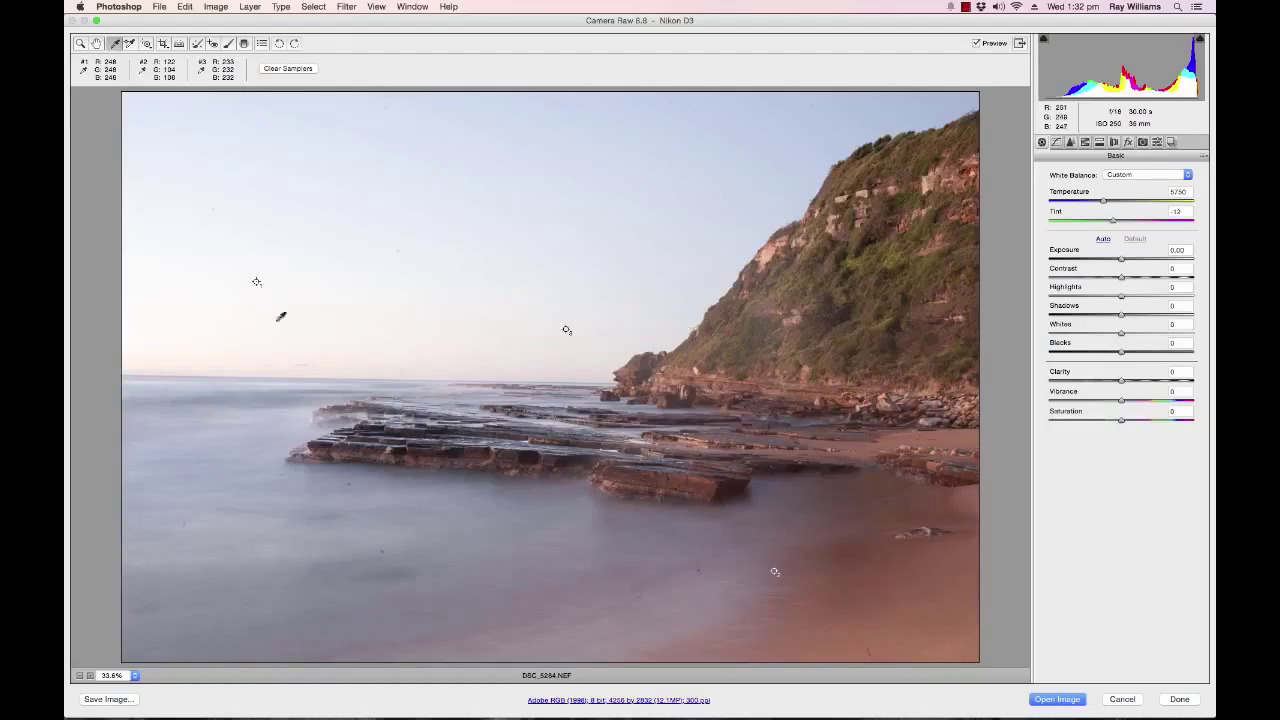
left_click(297, 70)
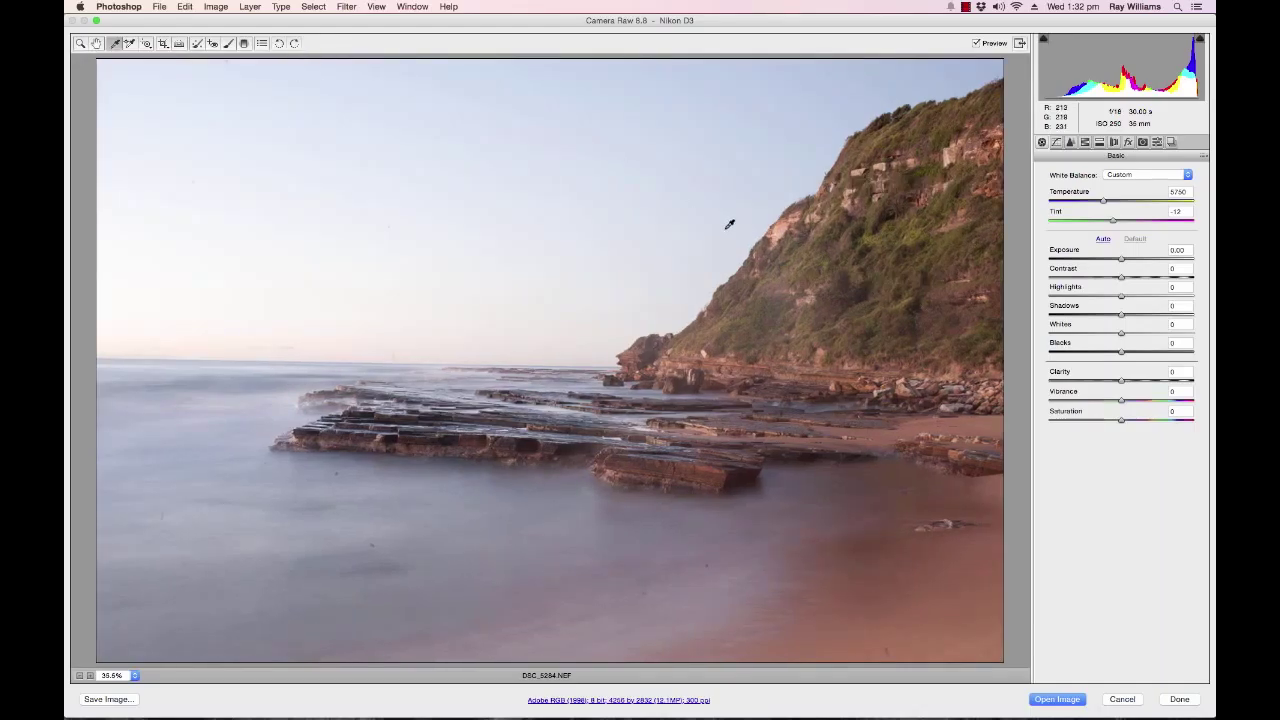
Step: Straighten the photo along the sea horizon from the image's edge to the headland and apply the resulting crop
left_click(179, 43)
left_click_drag(100, 357, 625, 368)
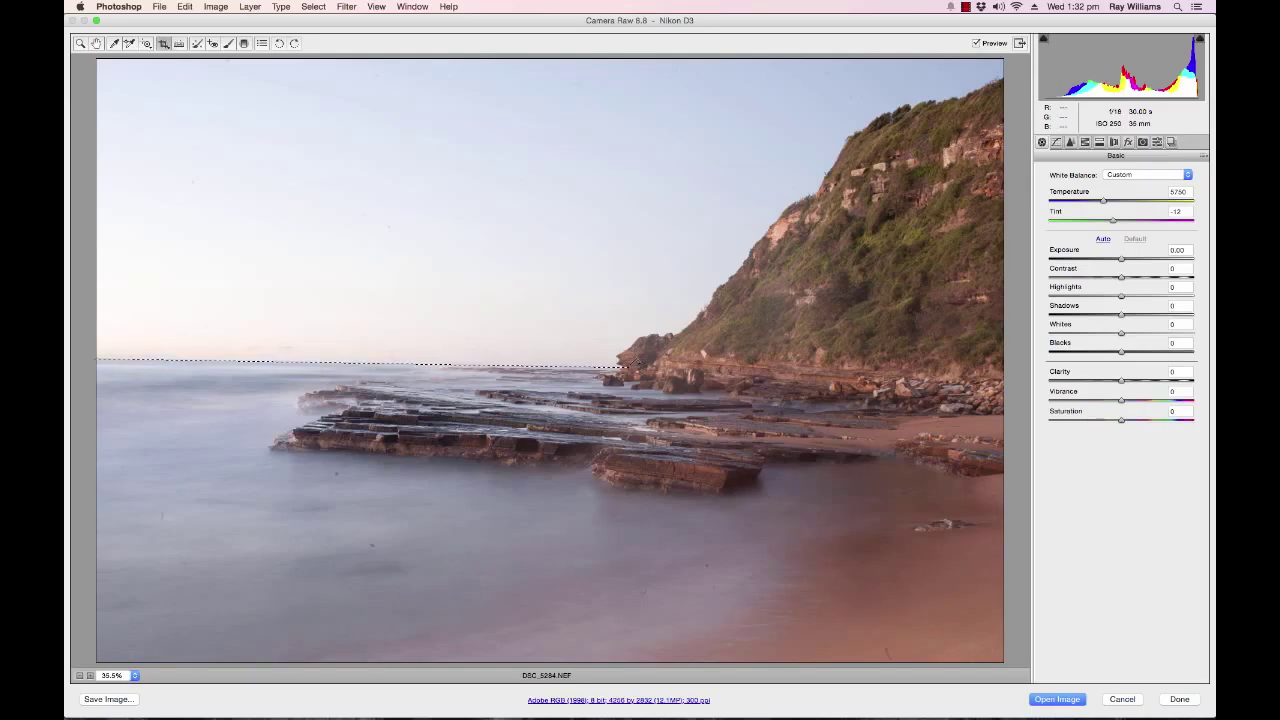
left_click(97, 45)
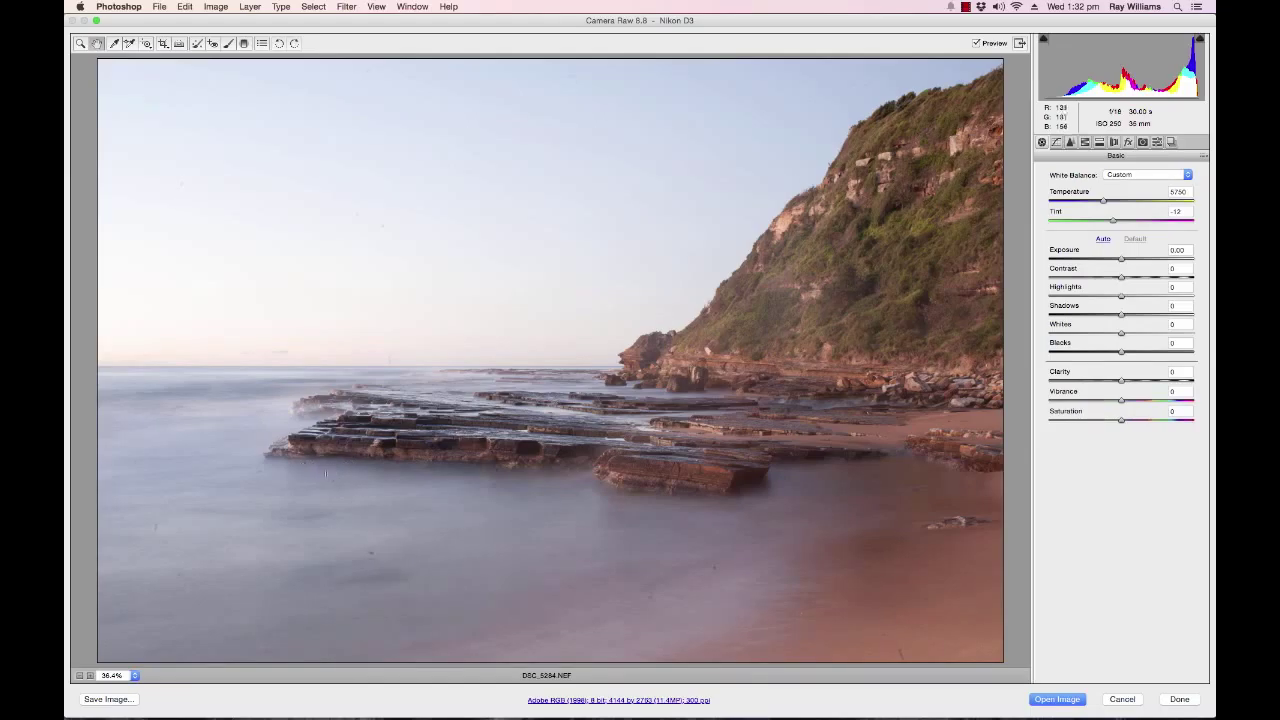
Step: Heal the dust spots in the water in front of the rock shelf with Spot Removal, repositioning the repair sources over clean water
left_click(229, 44)
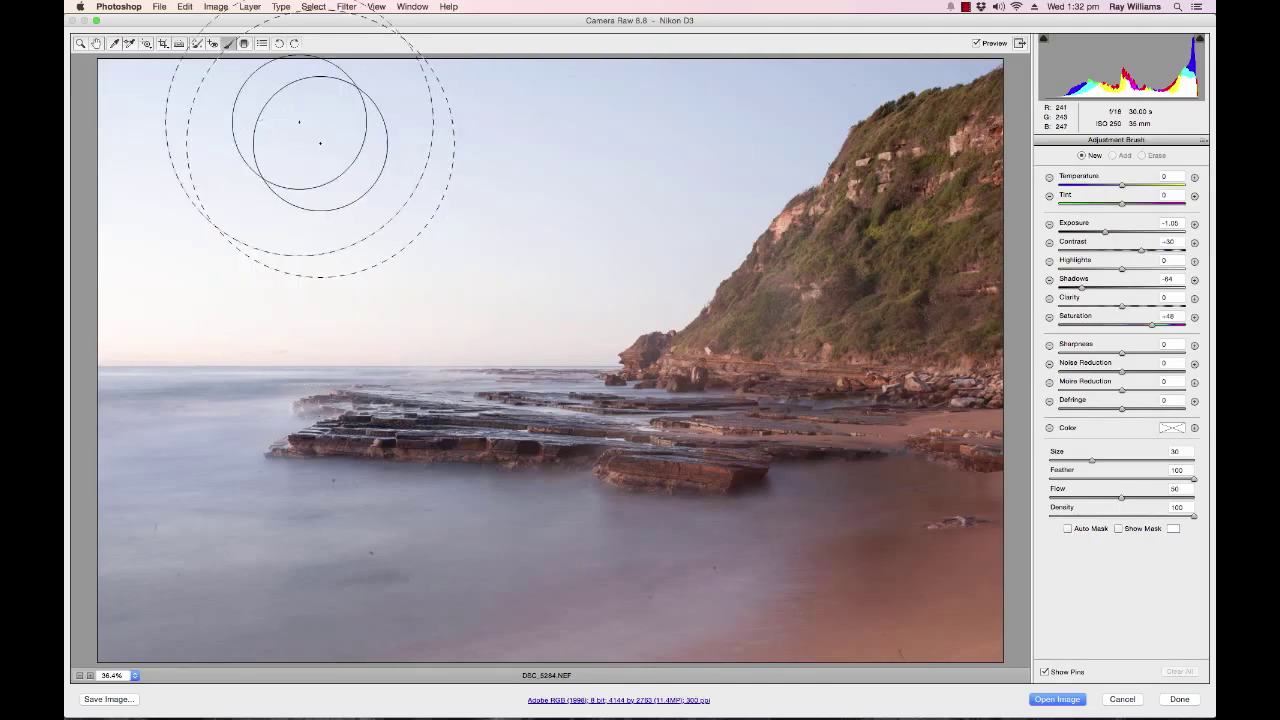
left_click(197, 44)
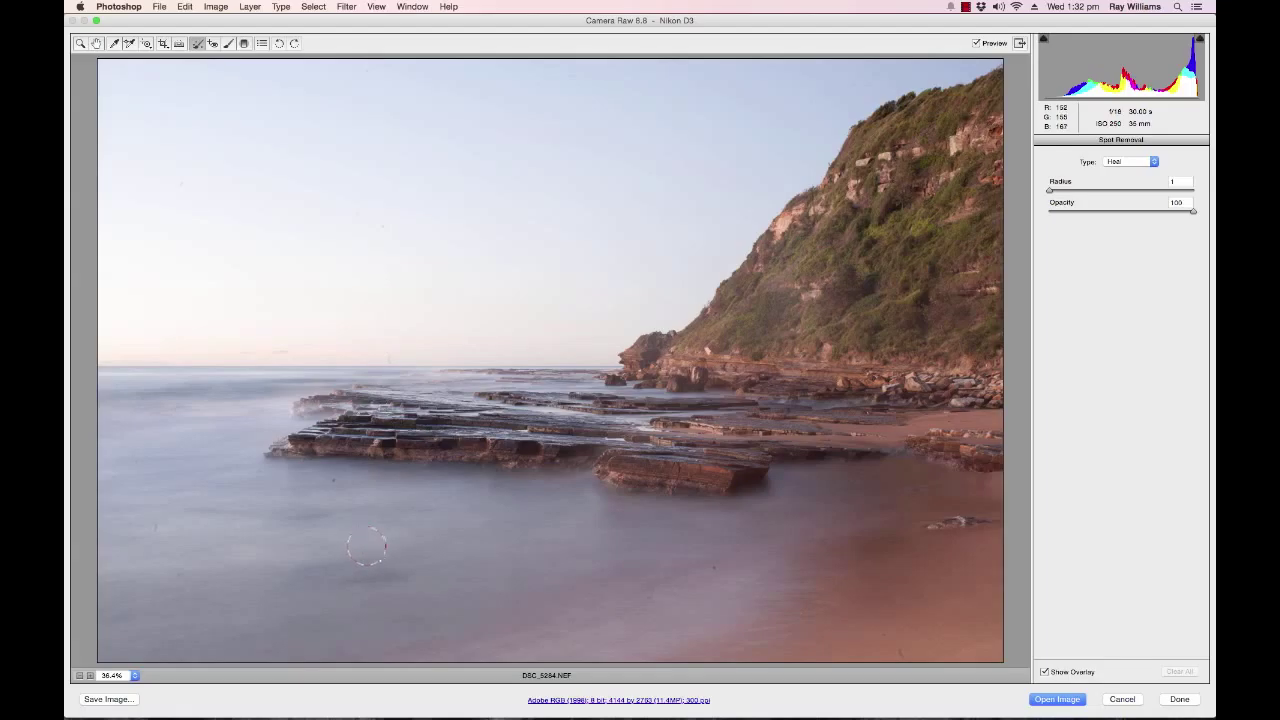
mouse_move(366, 548)
left_mouse_down()
mouse_move(282, 560)
mouse_move(309, 545)
left_mouse_up()
left_click(335, 484)
mouse_move(300, 492)
left_mouse_down()
mouse_move(291, 511)
mouse_move(263, 500)
mouse_move(290, 515)
mouse_move(280, 494)
mouse_move(409, 500)
mouse_move(394, 503)
left_mouse_up()
left_click(260, 479)
left_click(158, 532)
mouse_move(140, 566)
left_mouse_down()
mouse_move(154, 574)
mouse_move(220, 548)
left_mouse_up()
Step: Heal the remaining dust spots on the horizon, in the shallow water near the beach, and at the sand's lower edge
left_click(390, 360)
left_click(715, 568)
left_click(902, 658)
left_click(97, 43)
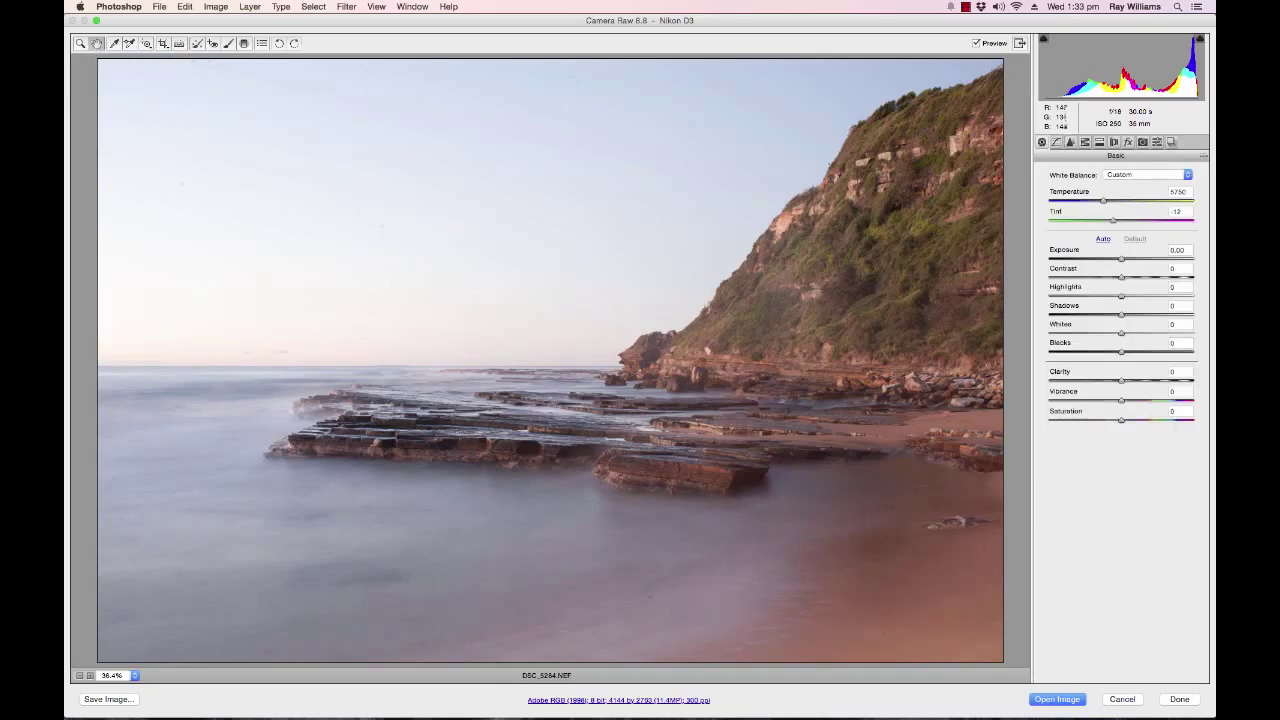
Step: Heal one more spot in the foreground shallows with Spot Removal and shift its source to clean water nearby
left_click(198, 44)
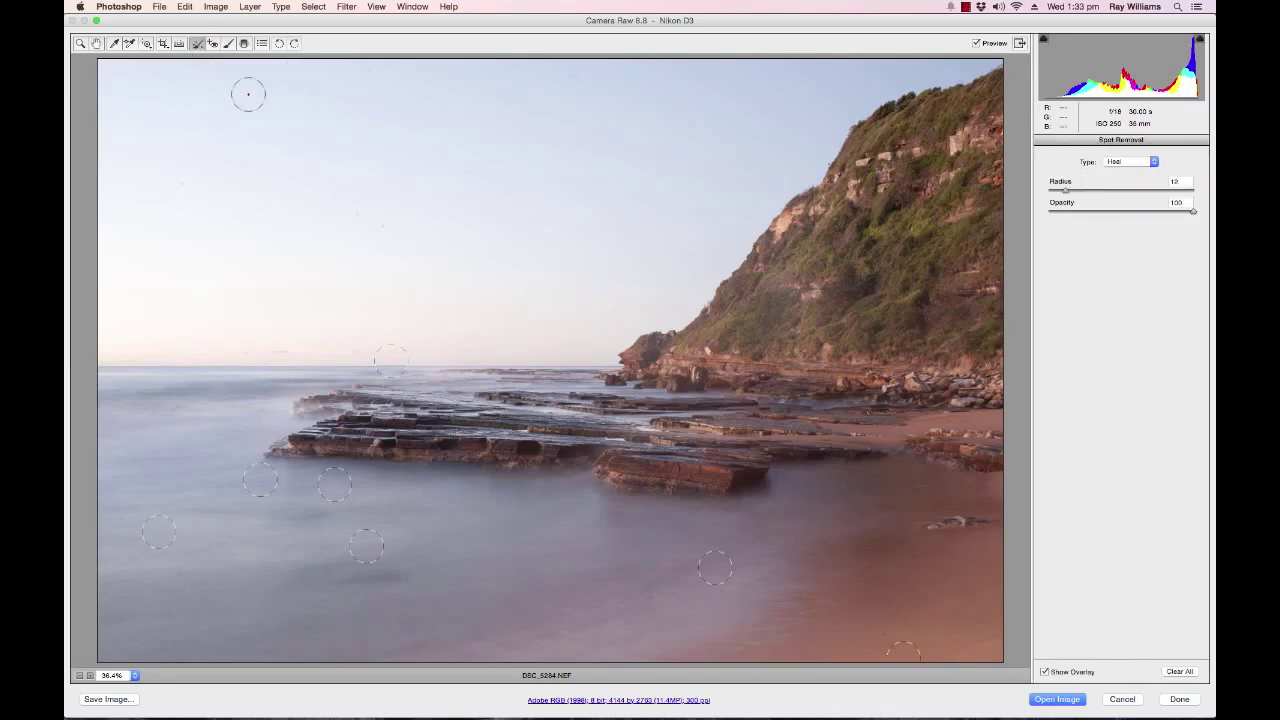
left_click(649, 598)
left_click_drag(568, 603, 570, 590)
left_click(97, 44)
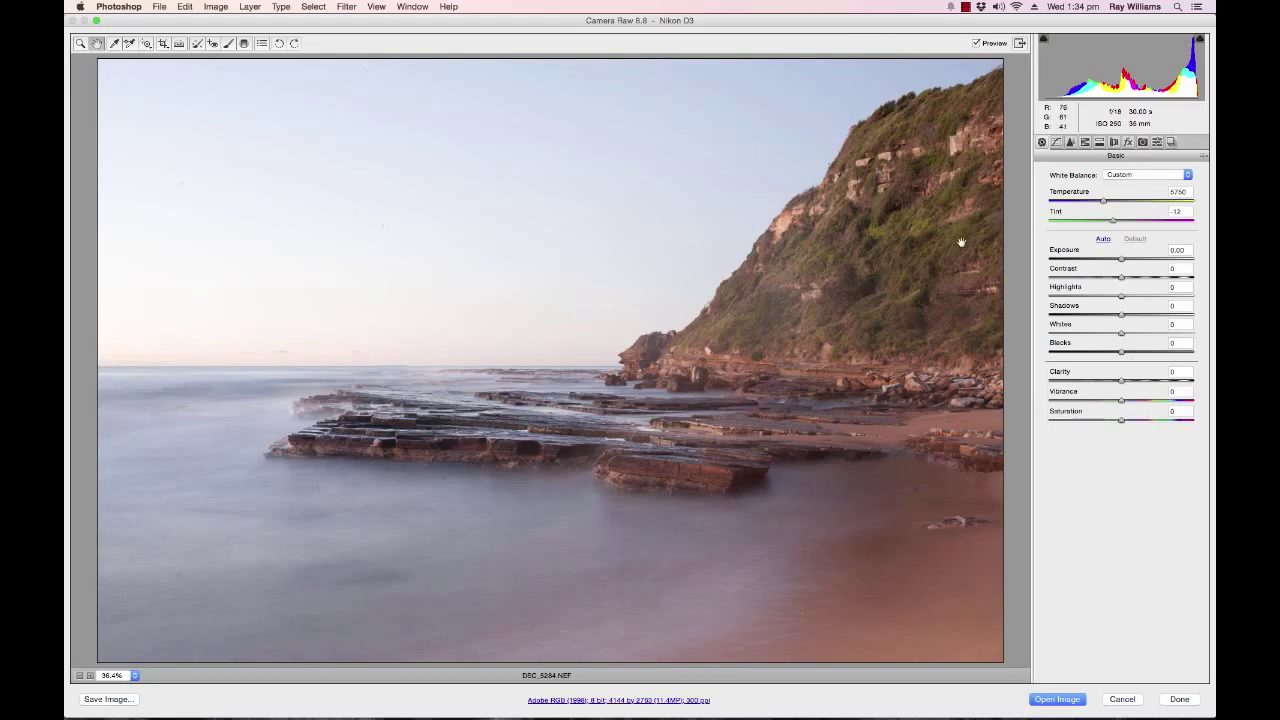
Step: Apply the automatic tone adjustments, and set Contrast to +33 and Clarity to +22
left_click(1103, 239)
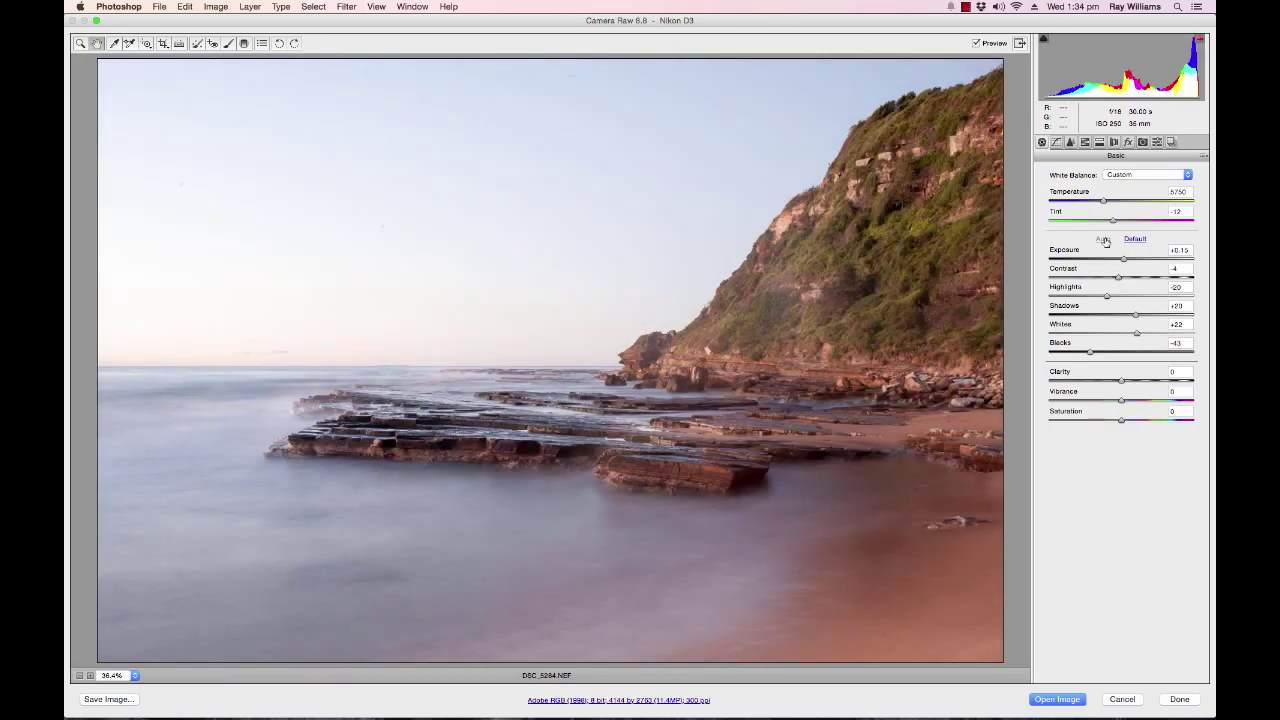
left_click_drag(1120, 281, 1147, 286)
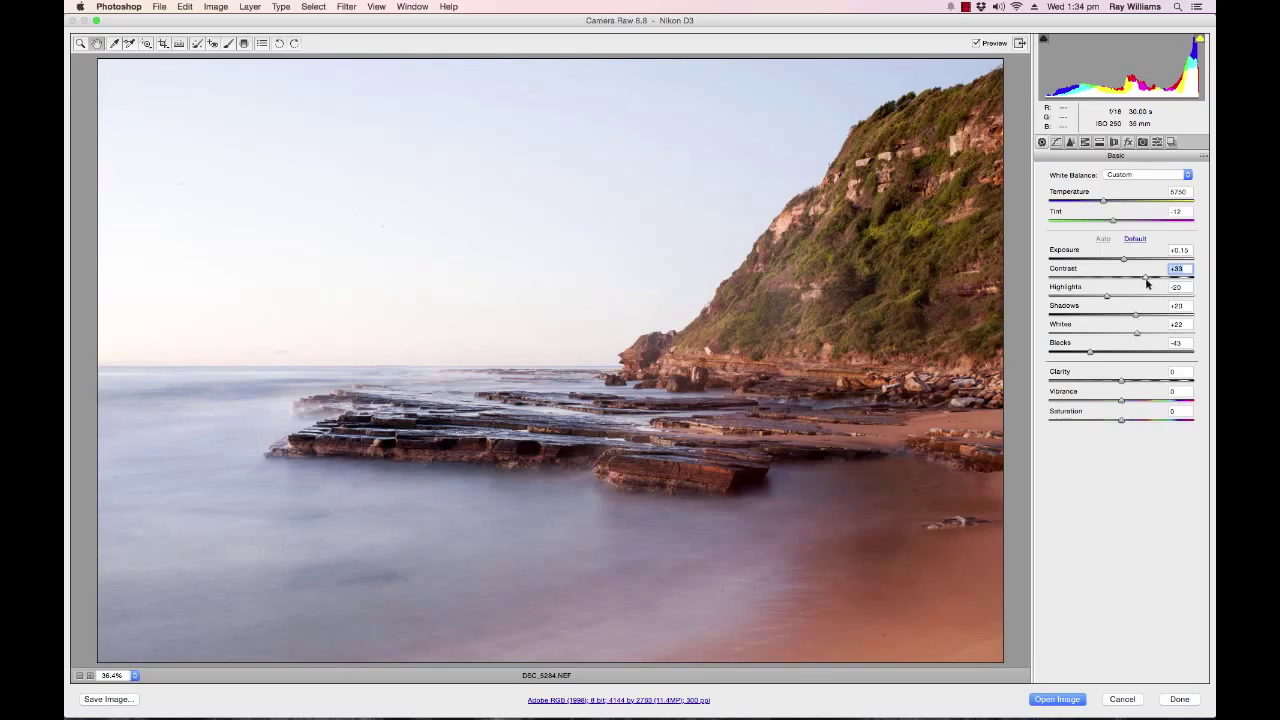
left_click_drag(1122, 381, 1138, 384)
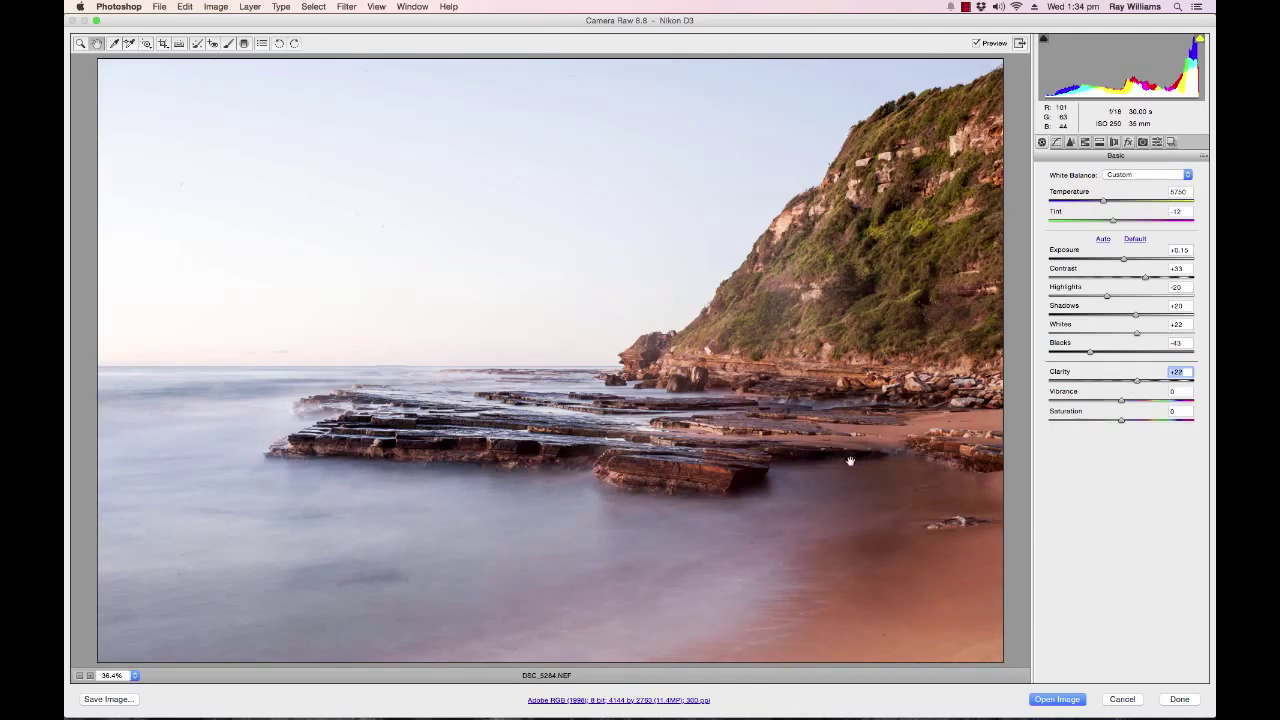
Step: Reopen the crop frame of the straightened photo for editing
left_click(163, 44)
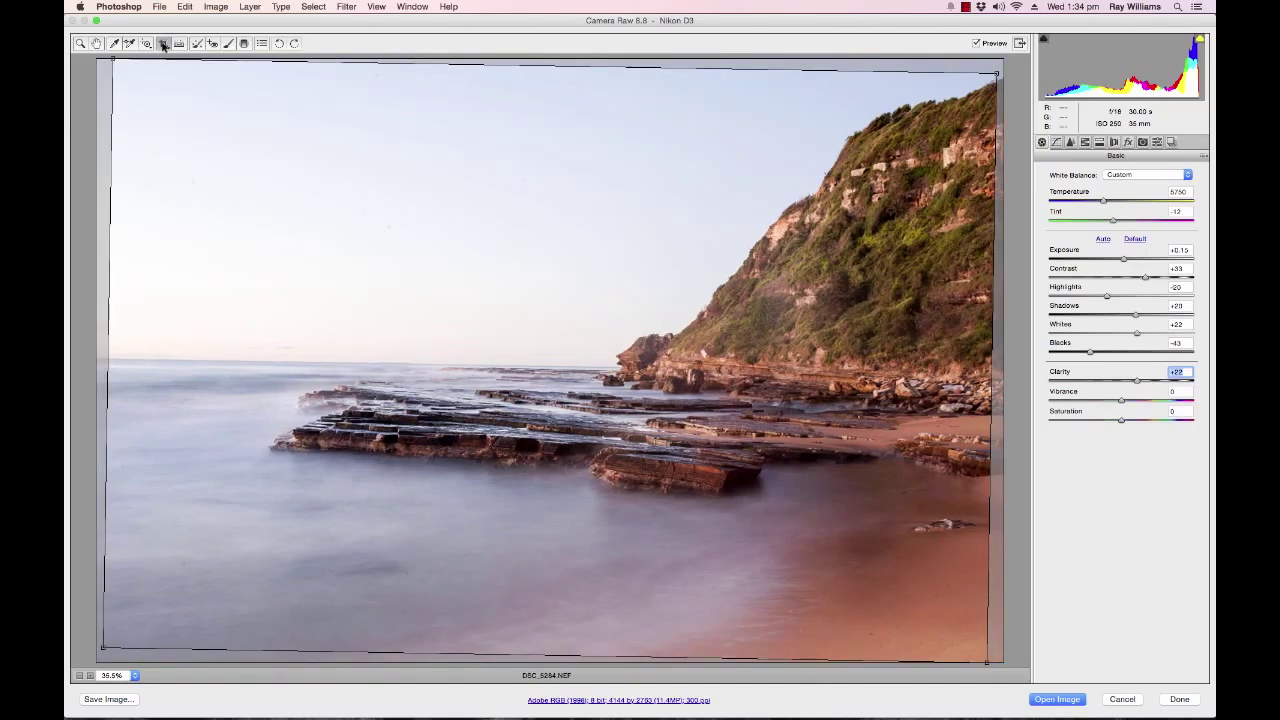